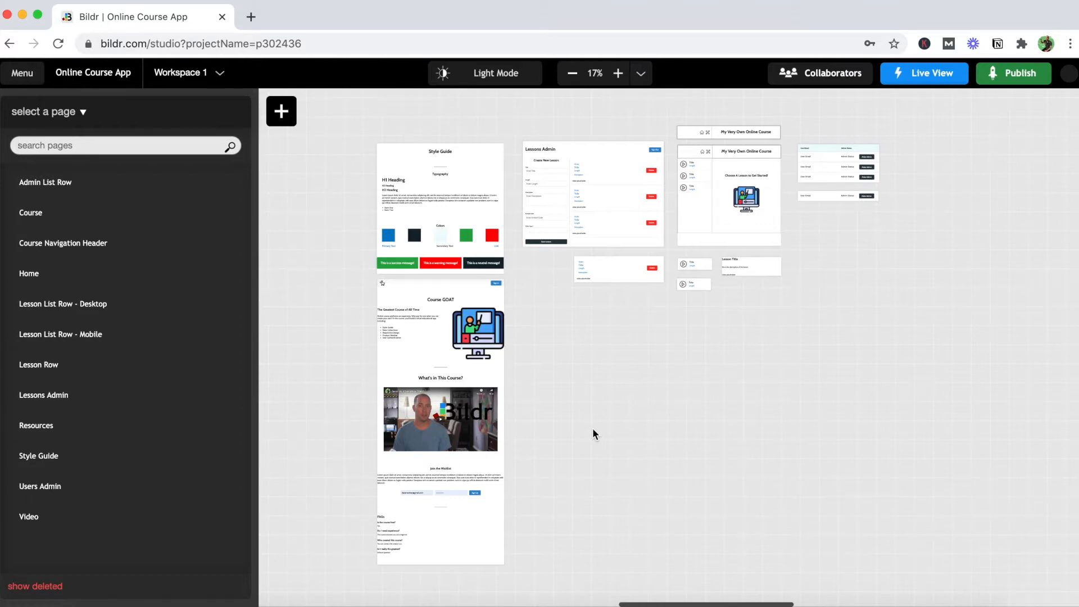
Open the Online Course App's project settings and review its authentication options
click(28, 77)
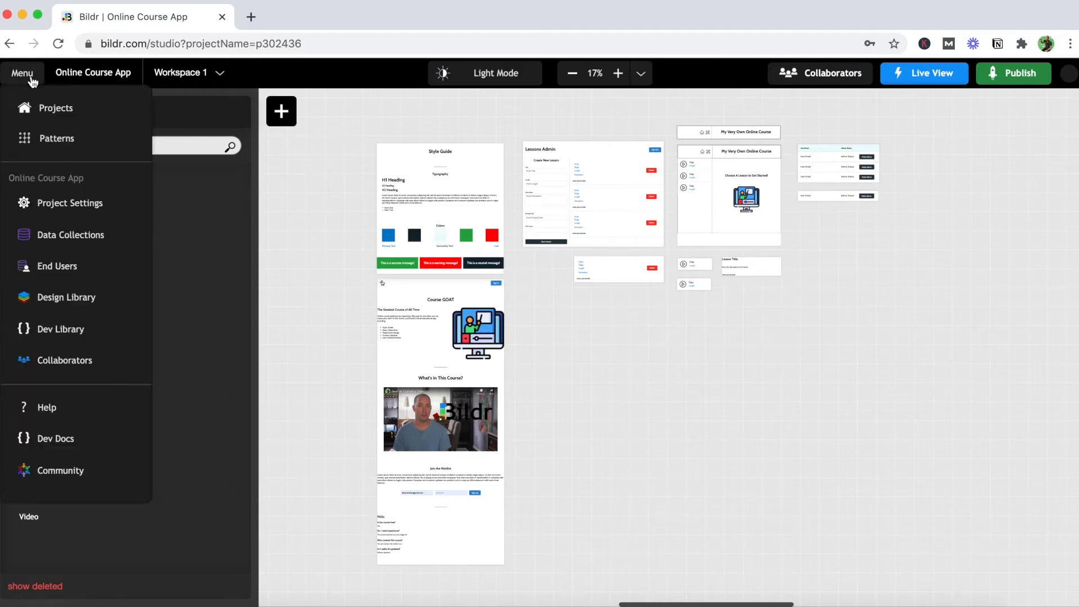
click(52, 204)
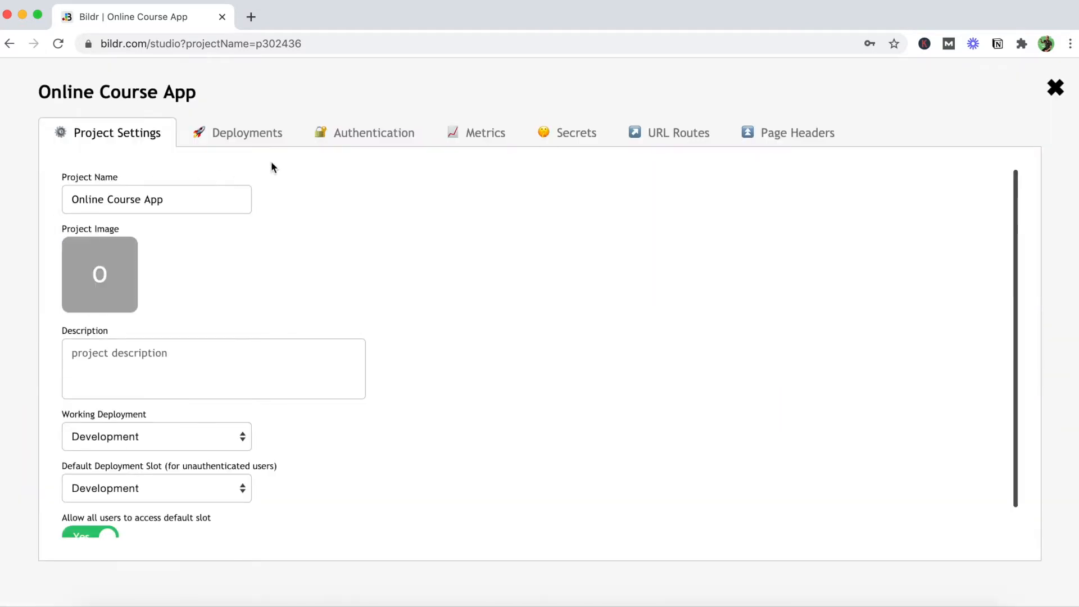
click(365, 141)
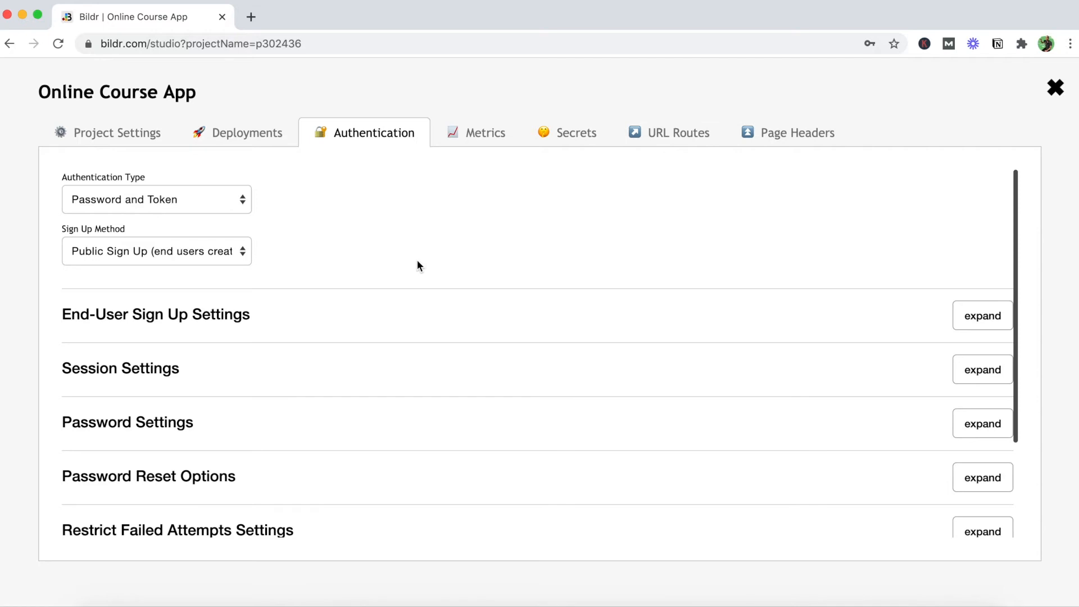
scroll(417, 262, down, 1)
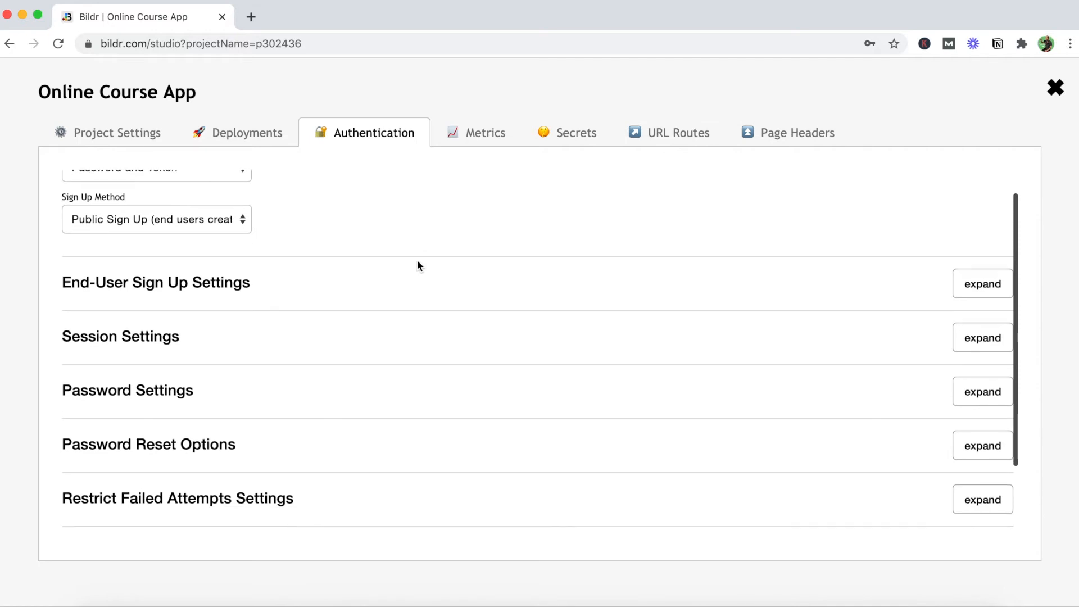
scroll(419, 267, up, 1)
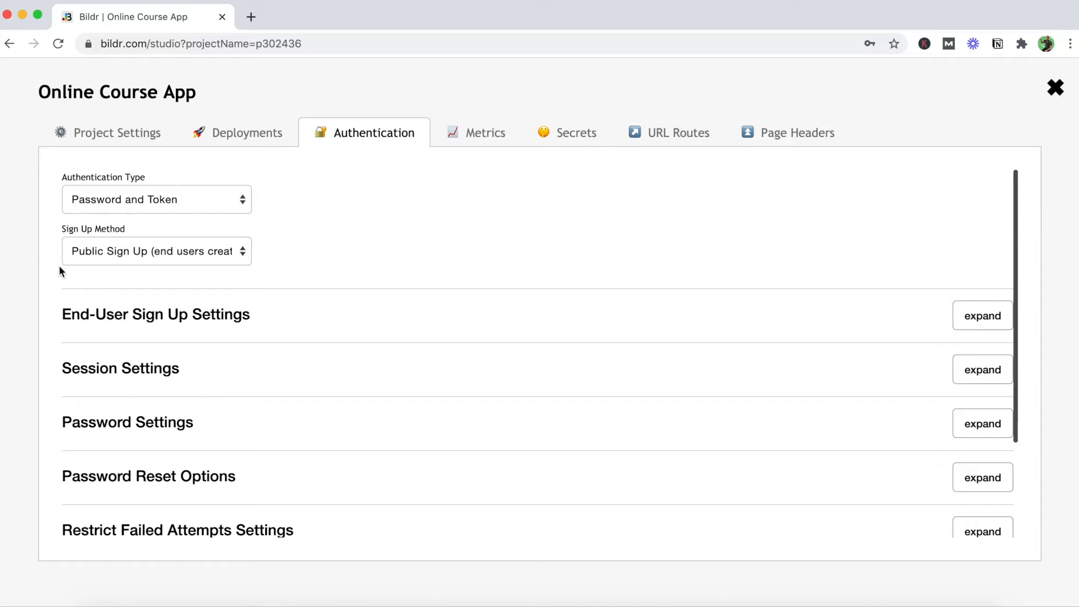
Try the Limited session length in the Session Settings and set it back to Infinite
click(105, 378)
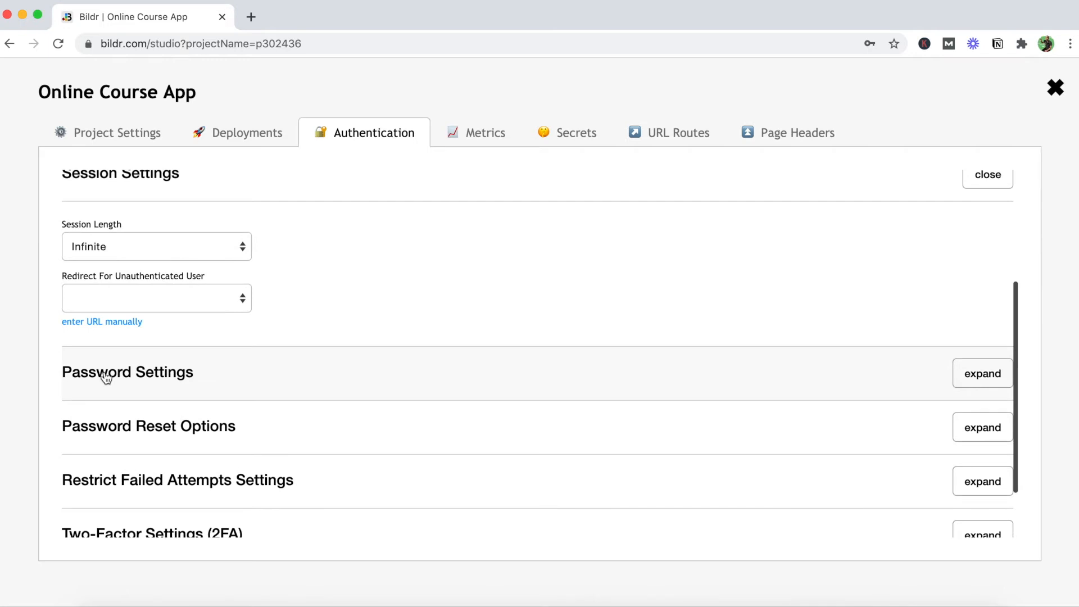
click(96, 247)
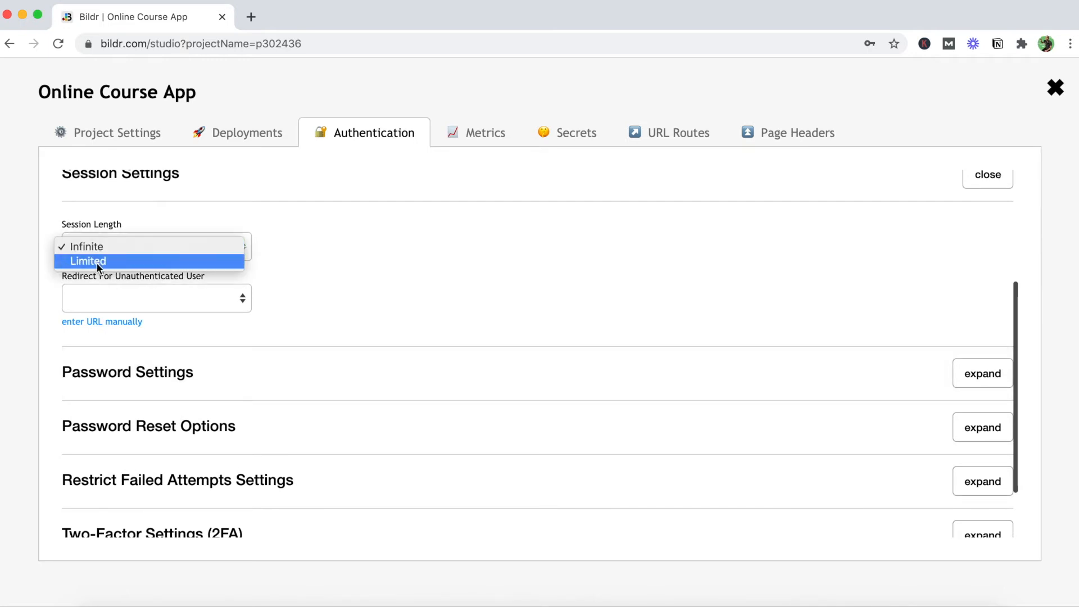
click(97, 262)
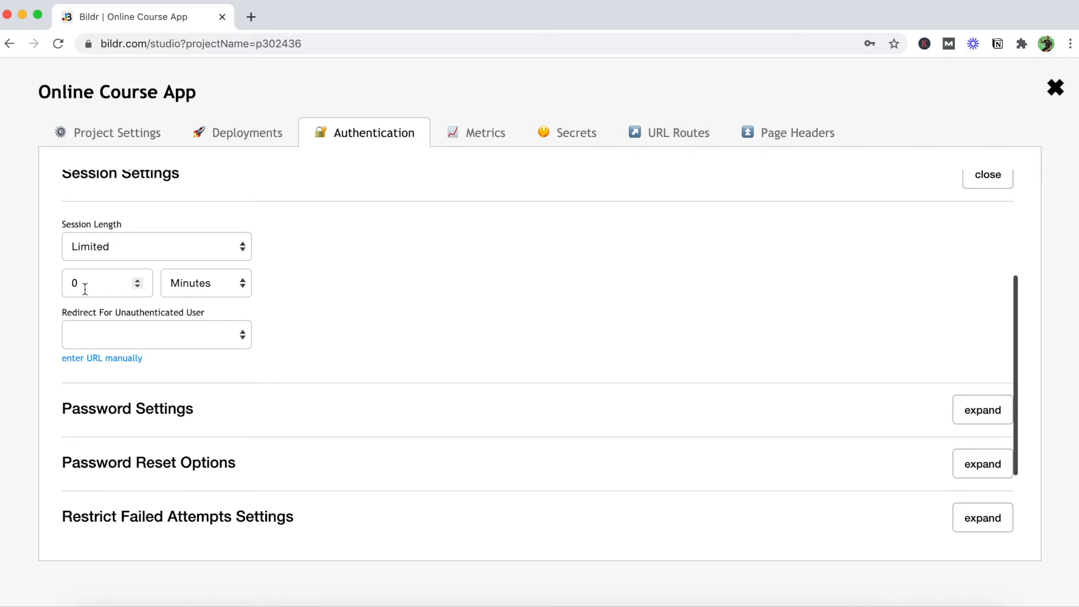
click(99, 244)
click(92, 237)
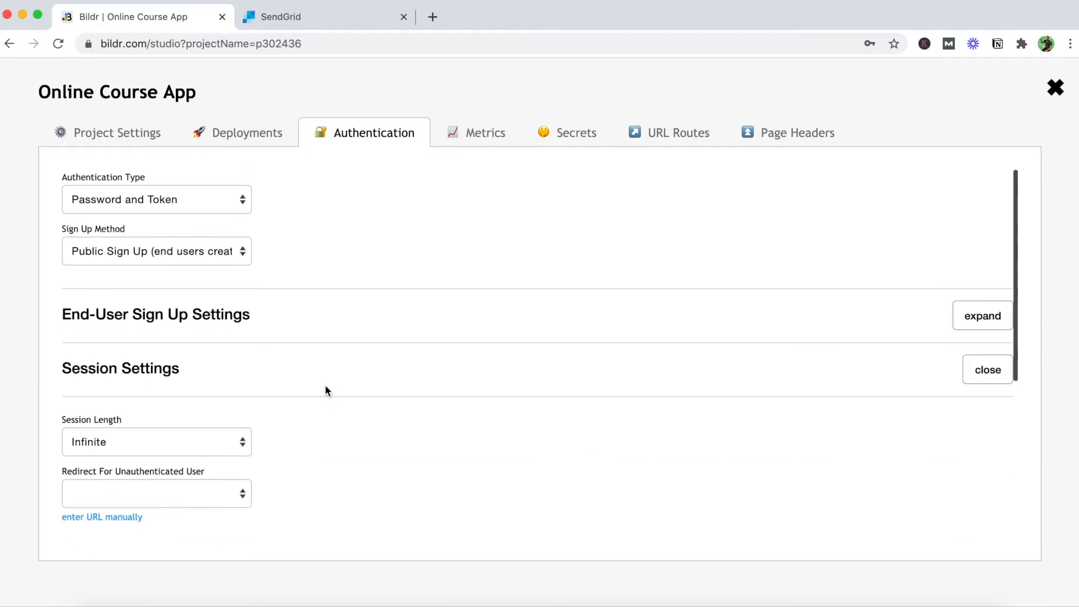
Open the email provider settings for Move Off Waiting List - Password and Token within the End-User Sign Up Settings
click(224, 326)
scroll(223, 323, down, 3)
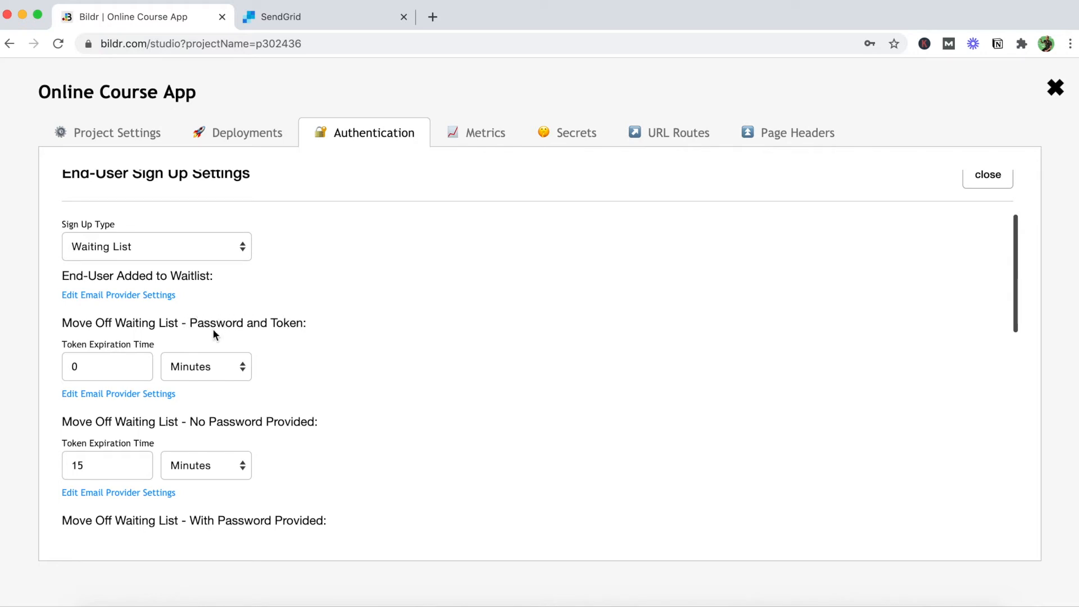
click(171, 395)
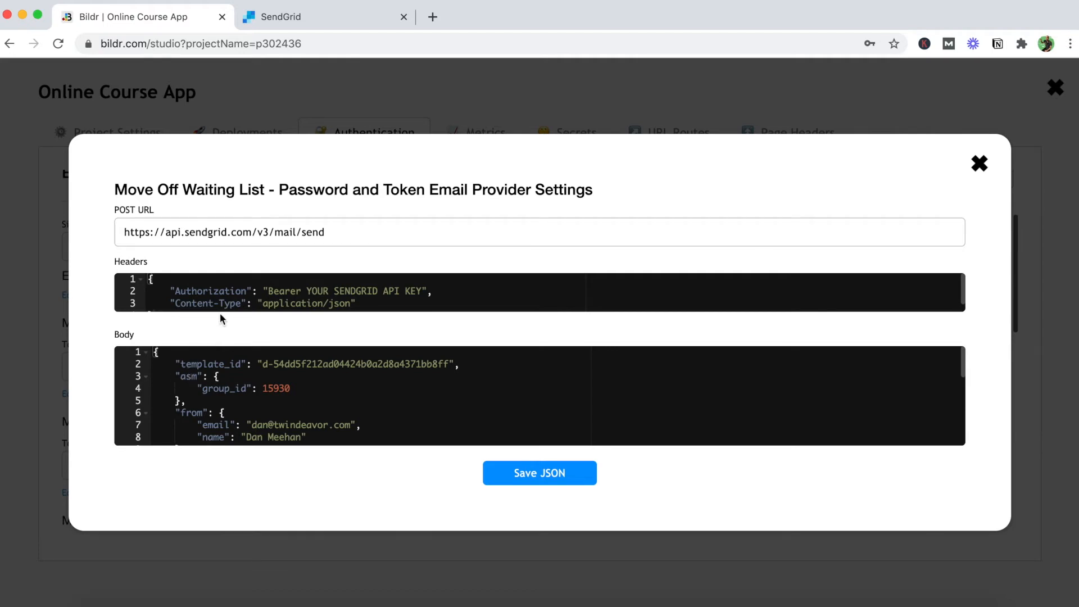
Examine the complete JSON request body in the Password and Token email provider settings, and close them without saving
scroll(207, 295, down, 1)
scroll(207, 297, up, 1)
scroll(313, 393, down, 1)
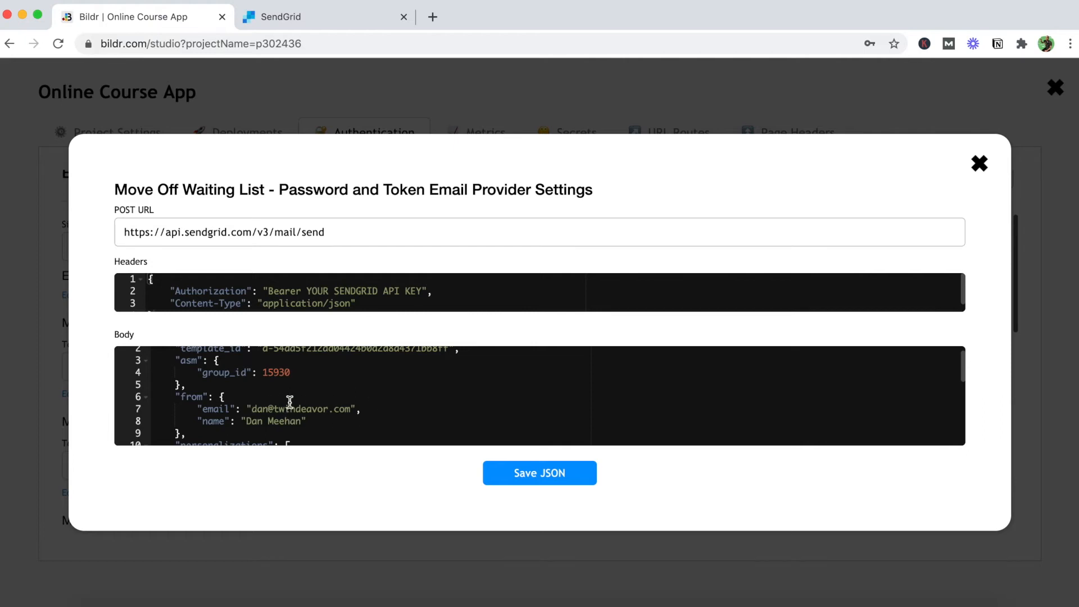
scroll(290, 402, up, 1)
scroll(290, 401, down, 3)
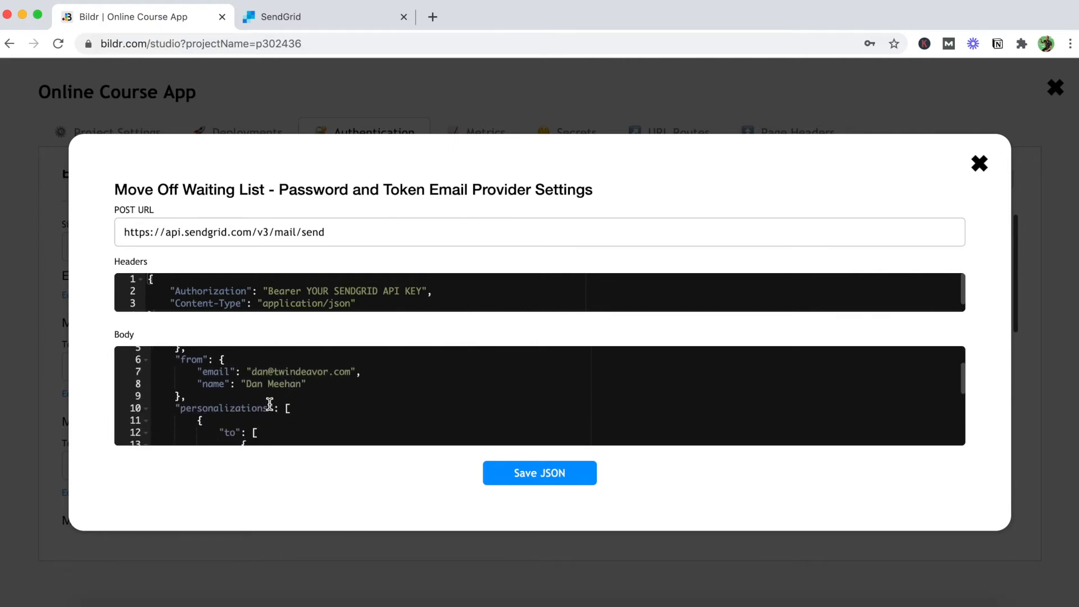
scroll(302, 416, down, 6)
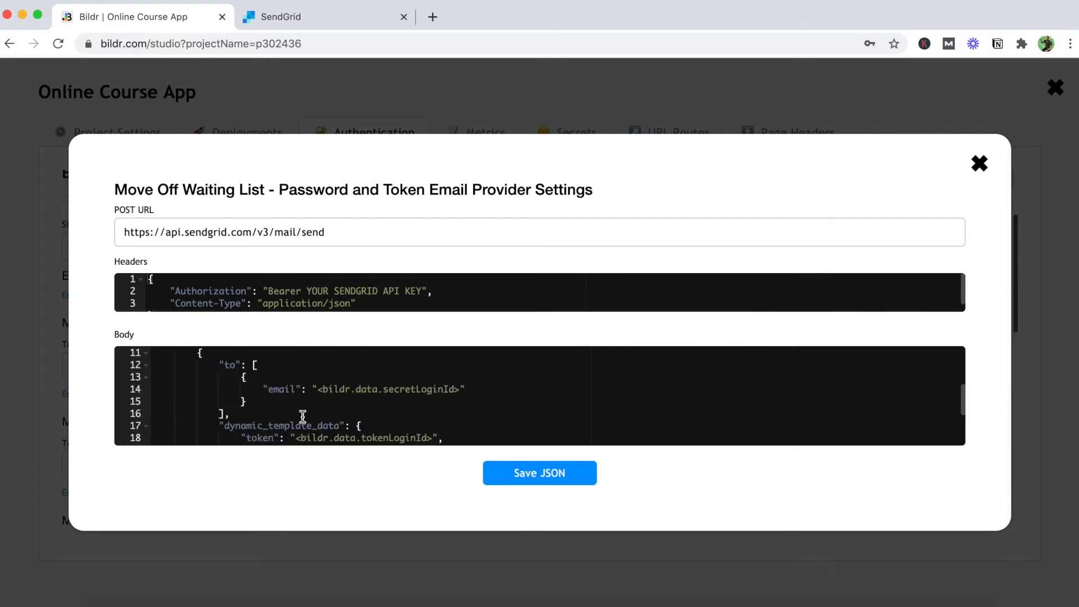
scroll(302, 416, down, 5)
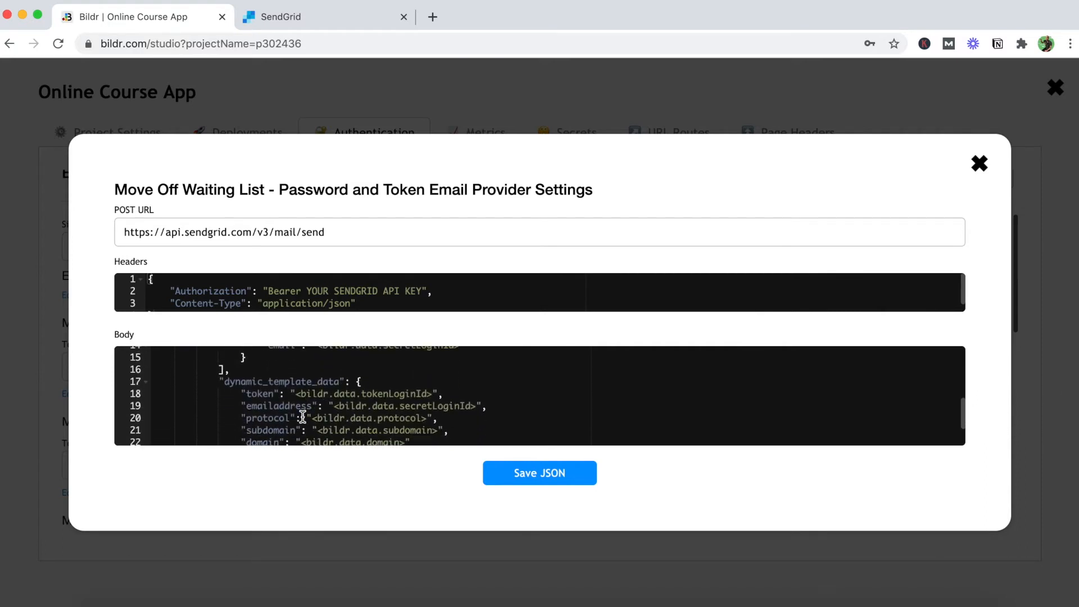
scroll(303, 416, down, 1)
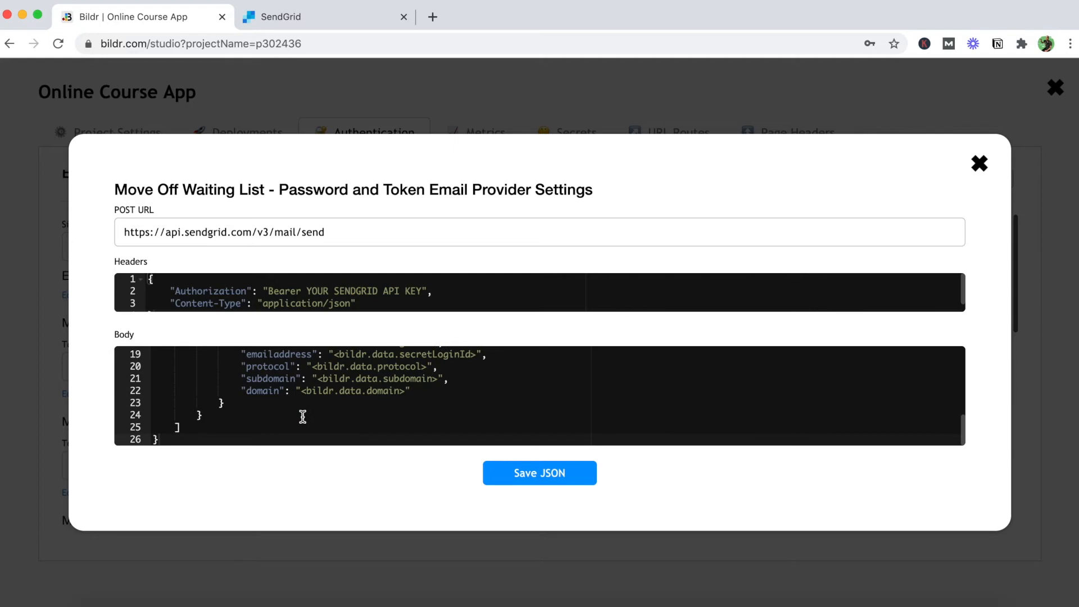
scroll(303, 417, up, 7)
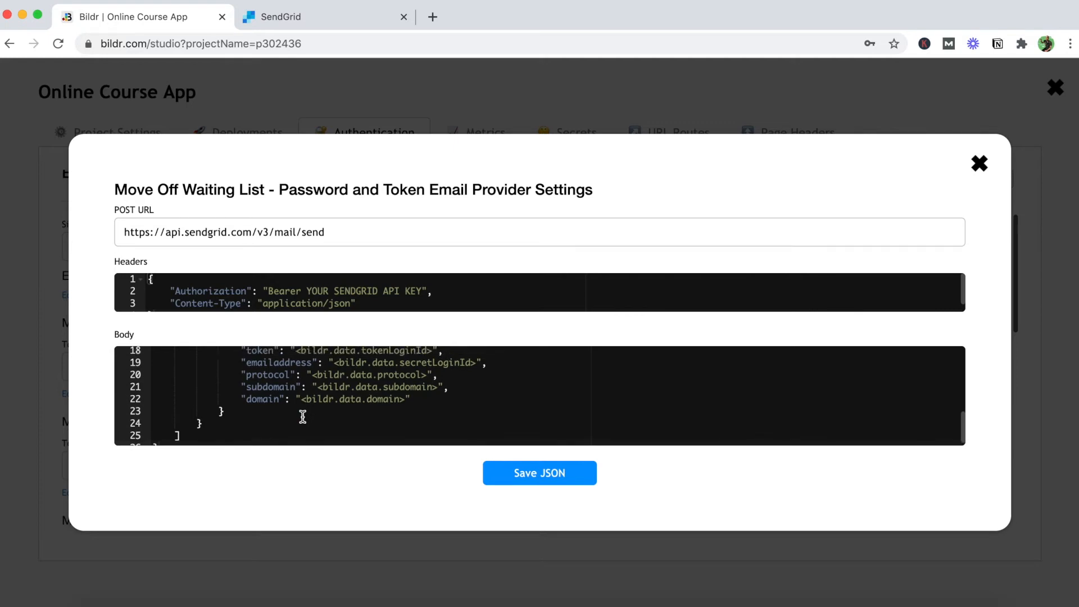
scroll(302, 416, up, 1)
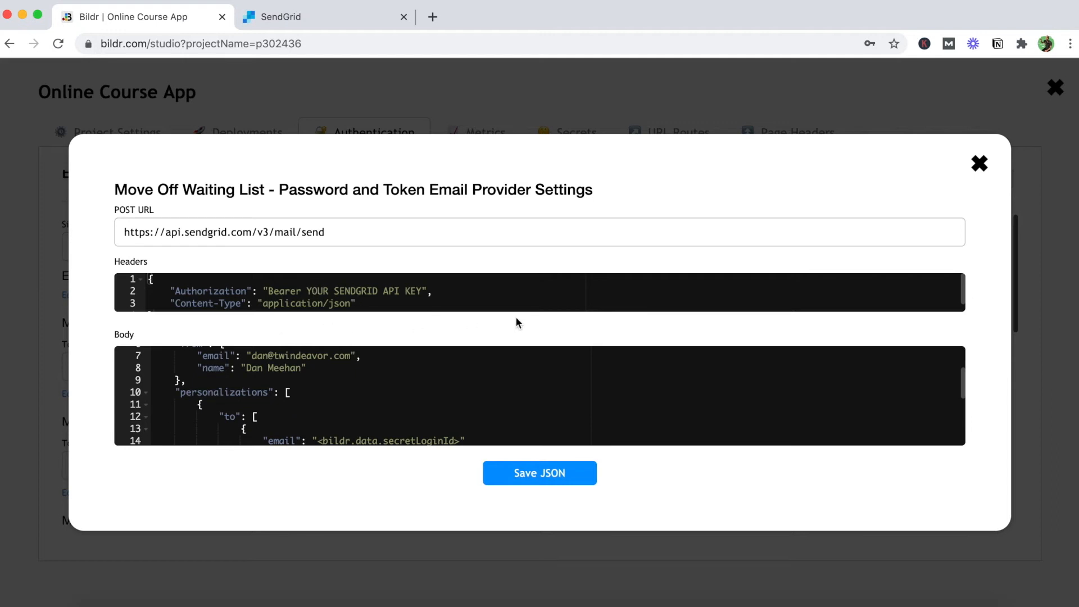
click(980, 164)
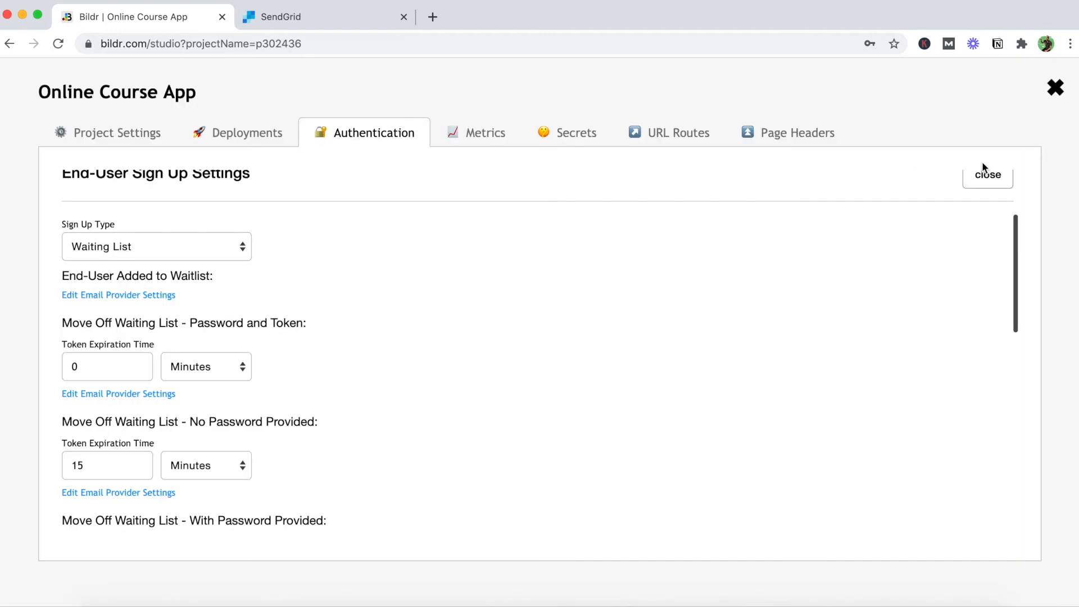
Locate the API Keys entry in SendGrid's settings, and reopen the Move Off Waiting List - Password and Token email provider settings in Bildr
click(290, 28)
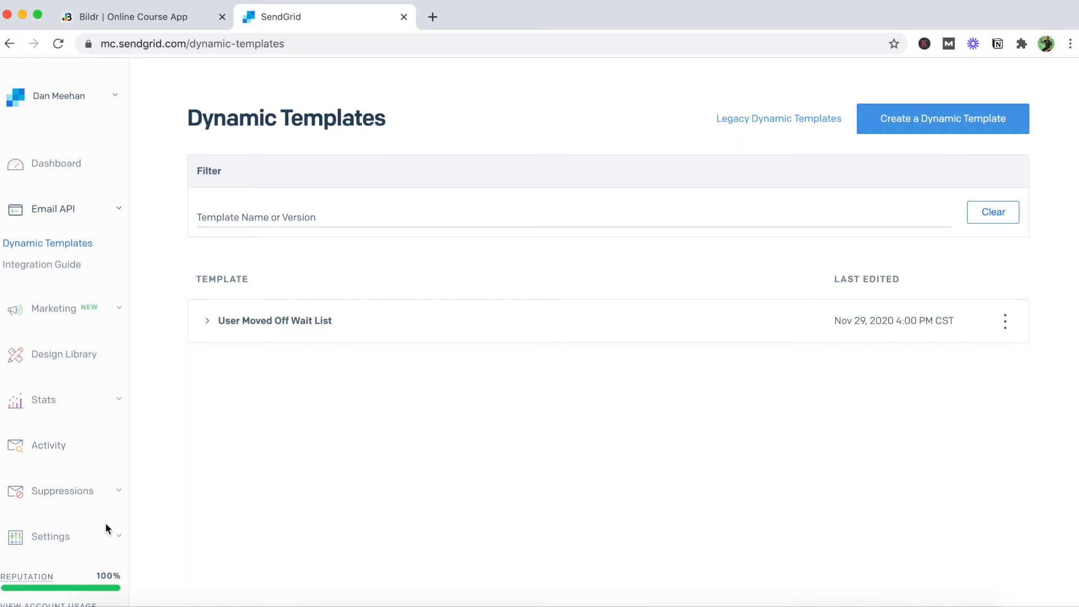
click(114, 538)
scroll(113, 542, down, 2)
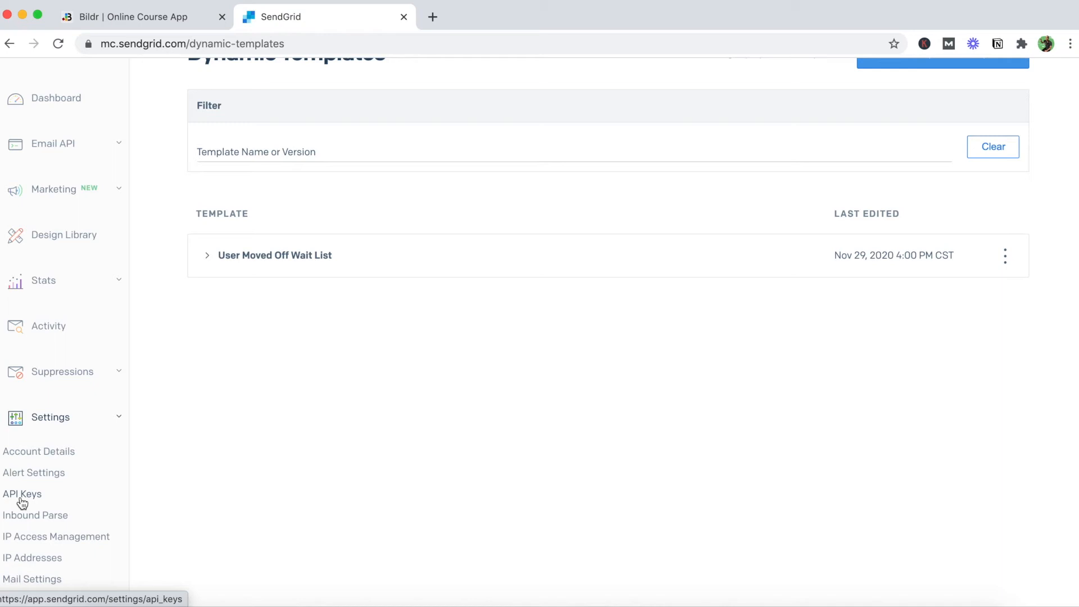
click(123, 22)
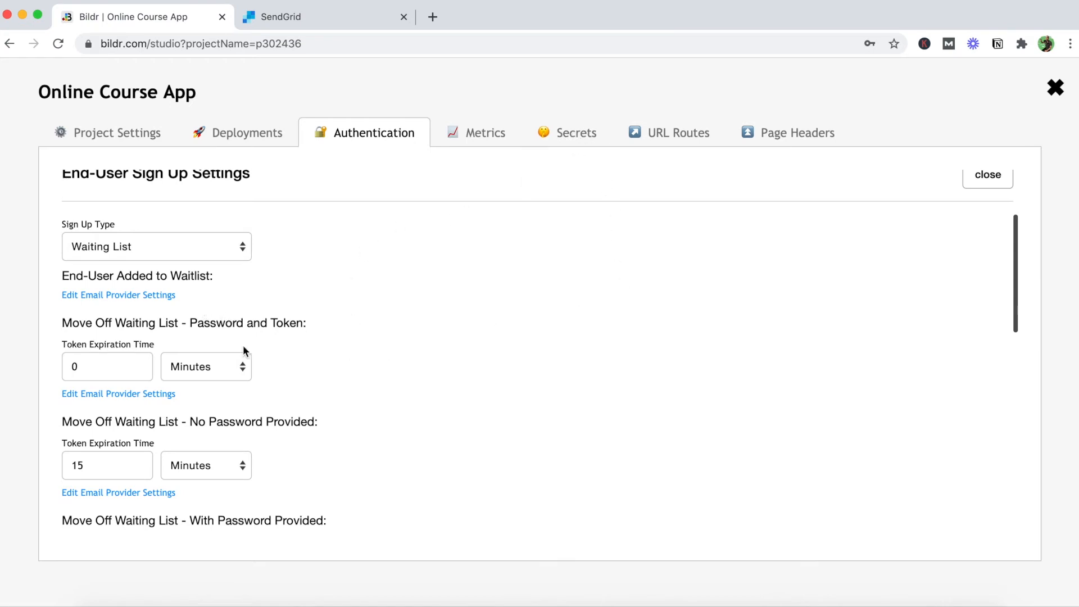
click(149, 393)
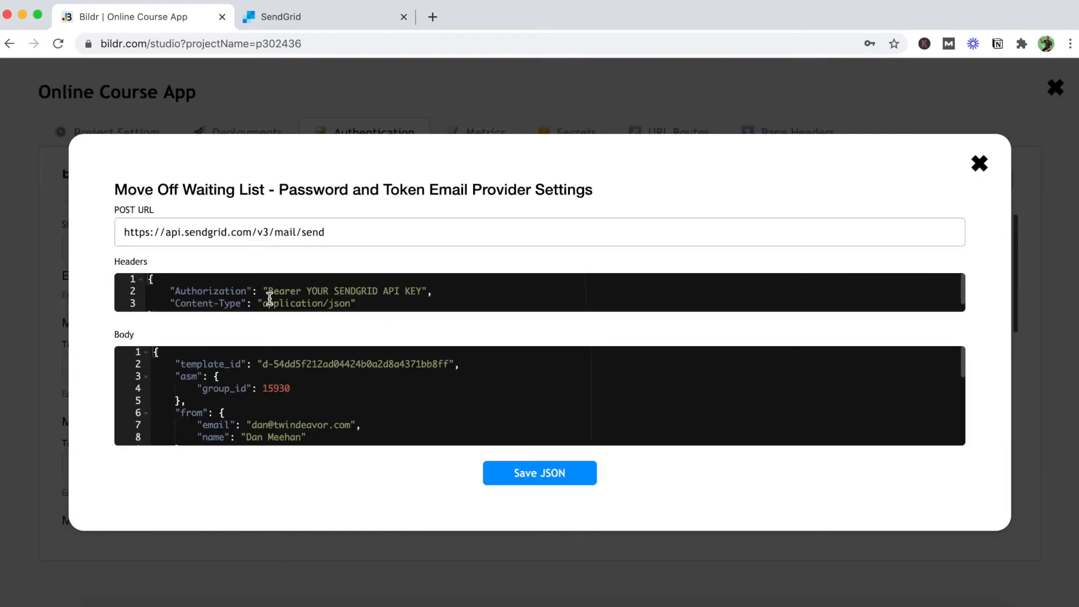
Switch to SendGrid's Dynamic Templates and expand the User Moved Off Wait List template to show its template ID
click(289, 19)
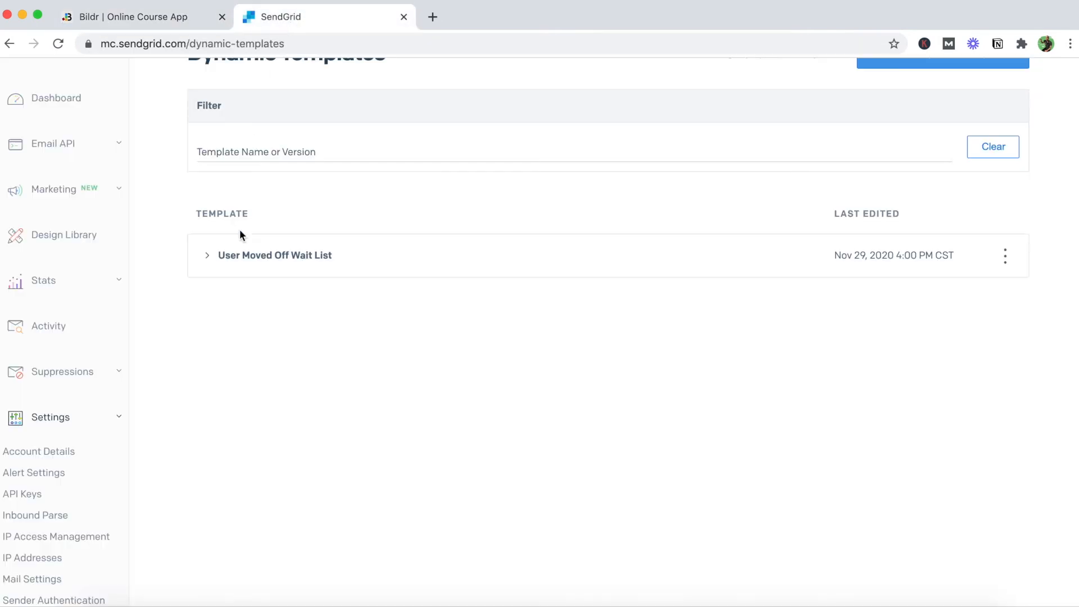
scroll(267, 418, up, 2)
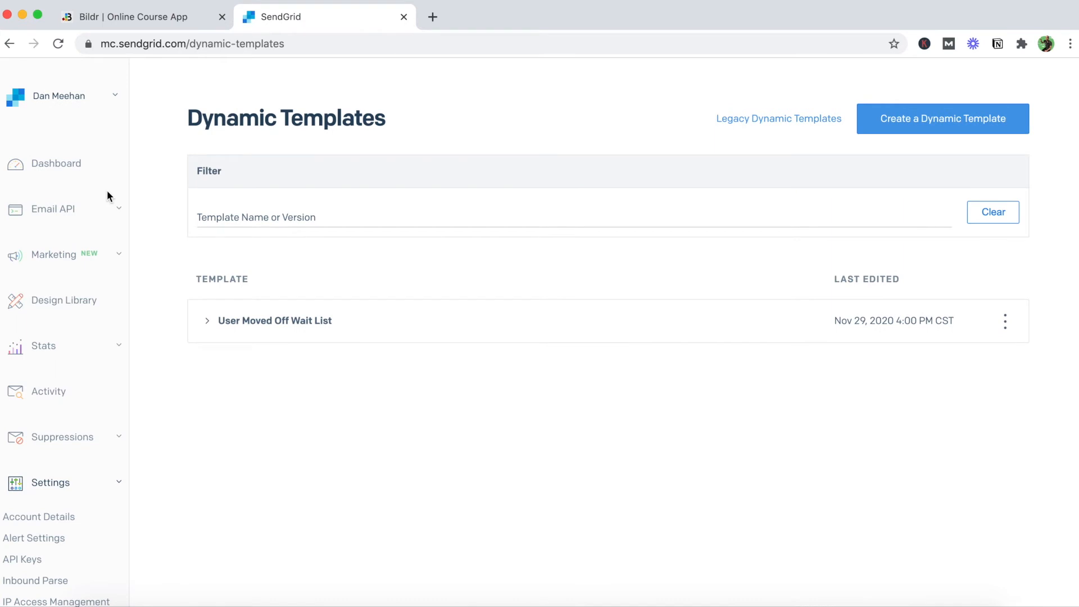
click(116, 210)
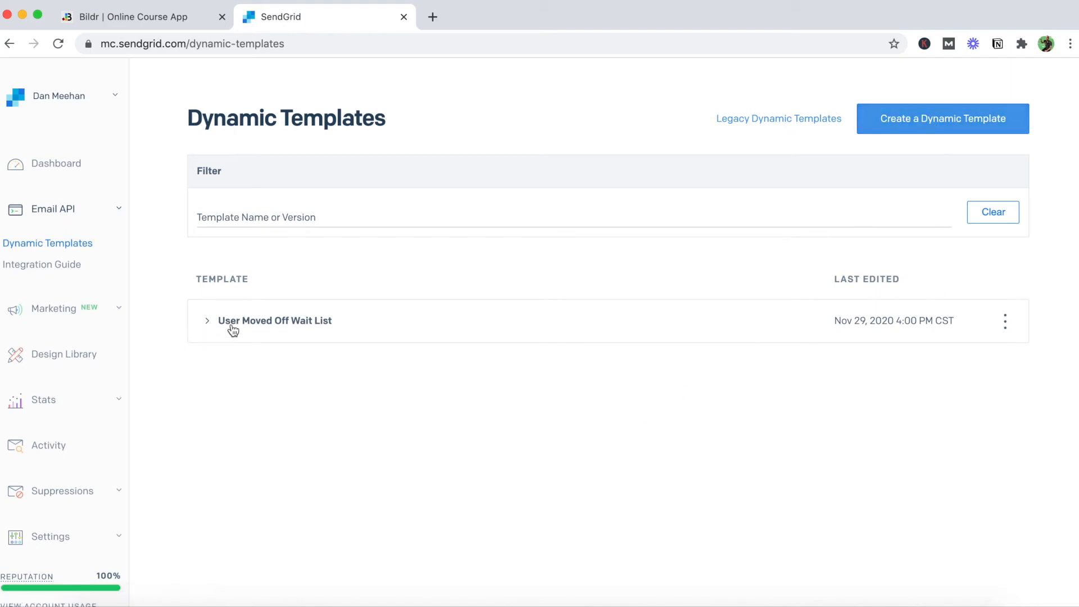
click(286, 324)
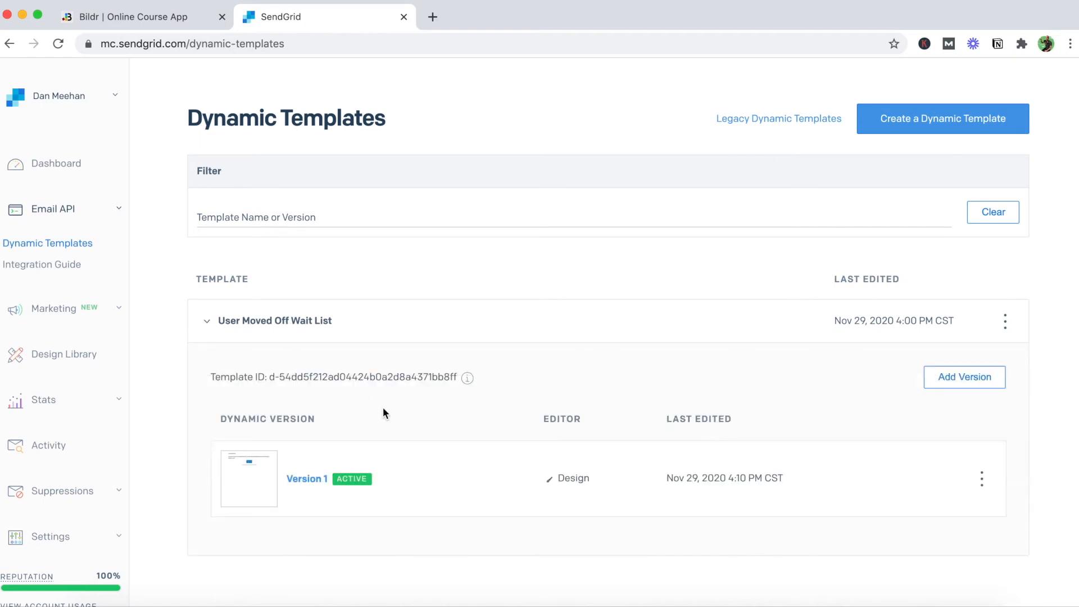
Open Version 1 of the wait list template in the design editor and inspect its settings, available modules and Sign In button
scroll(383, 407, down, 1)
click(266, 453)
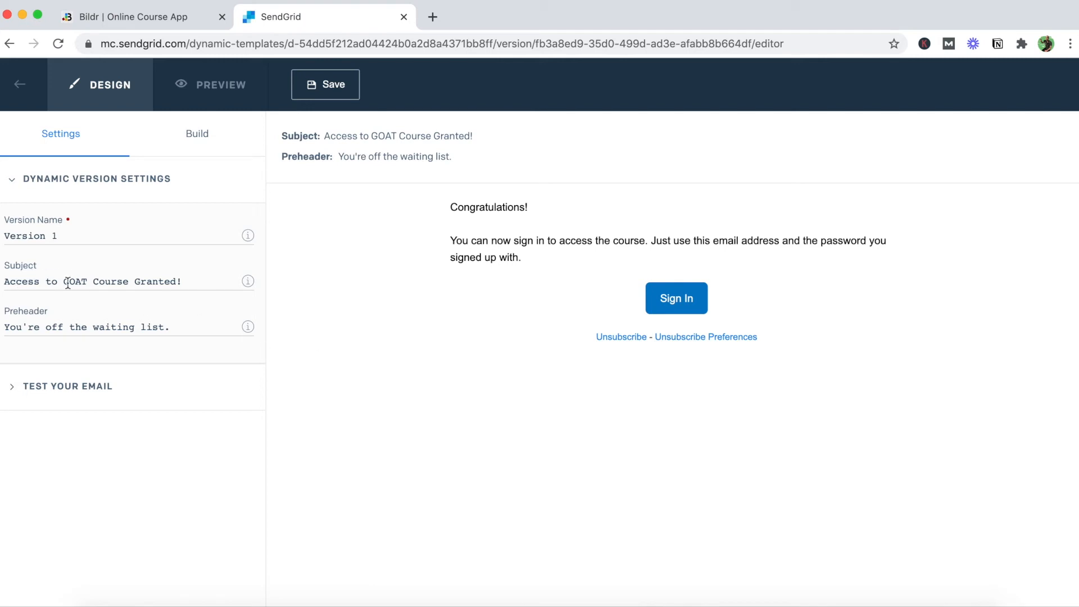
click(203, 135)
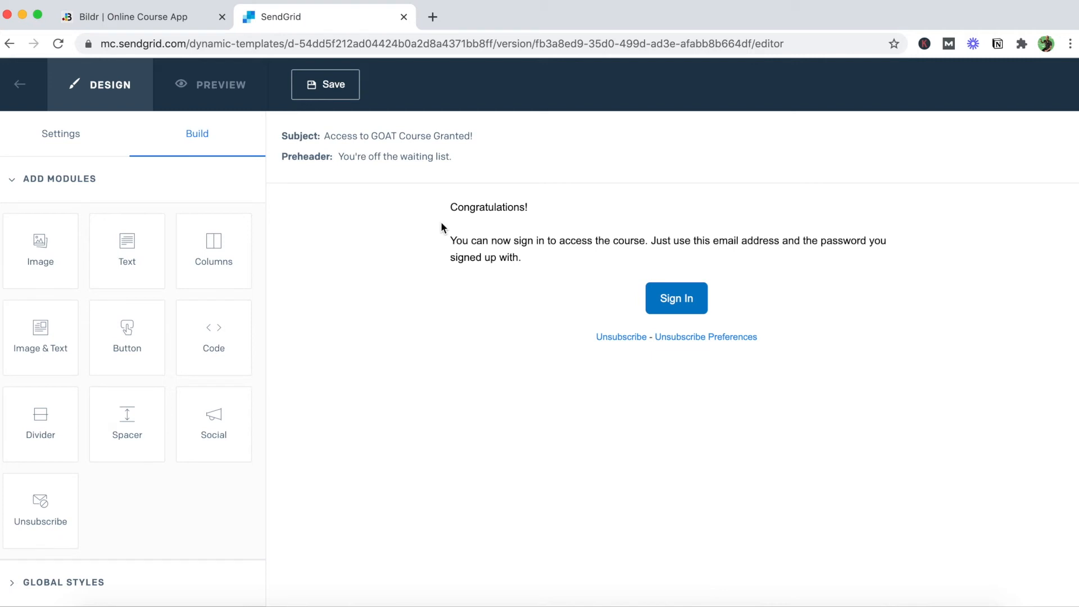
click(214, 260)
mouse_move(215, 260)
mouse_down()
mouse_move(289, 261)
mouse_move(222, 260)
mouse_up()
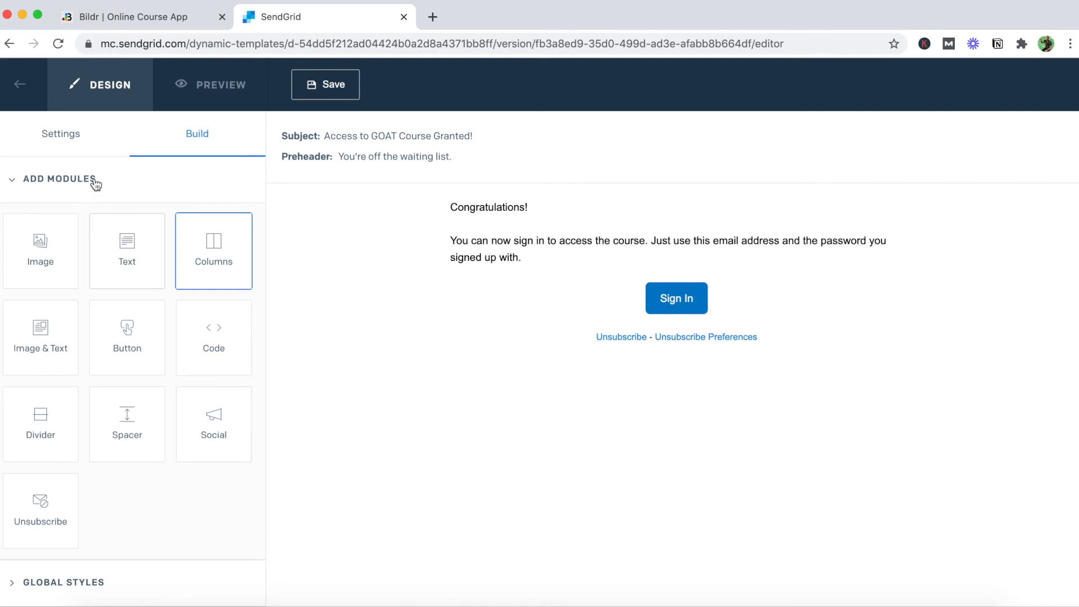
mouse_move(529, 316)
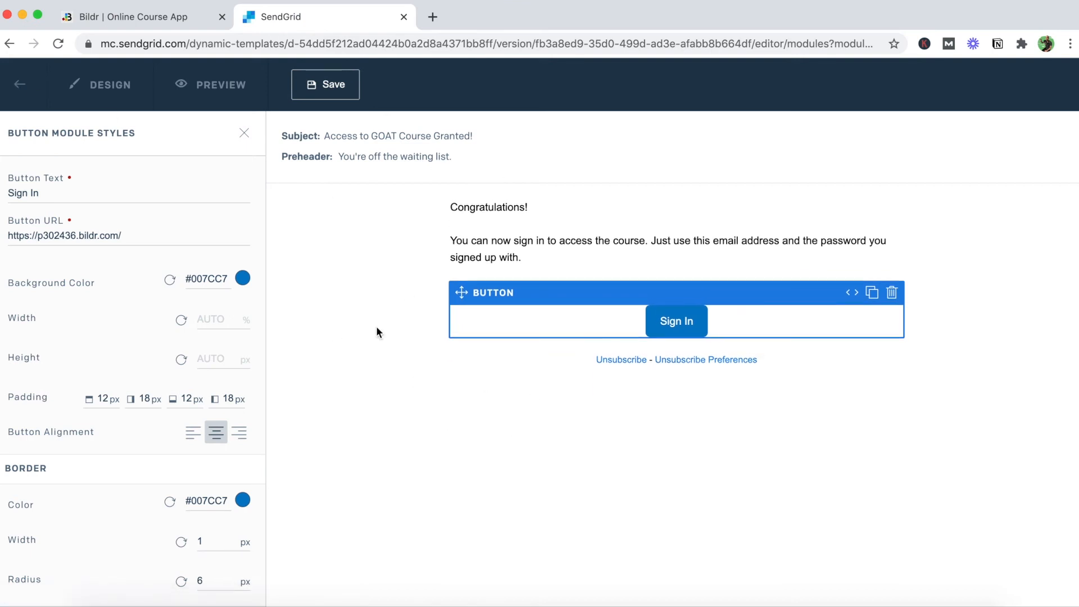
click(17, 85)
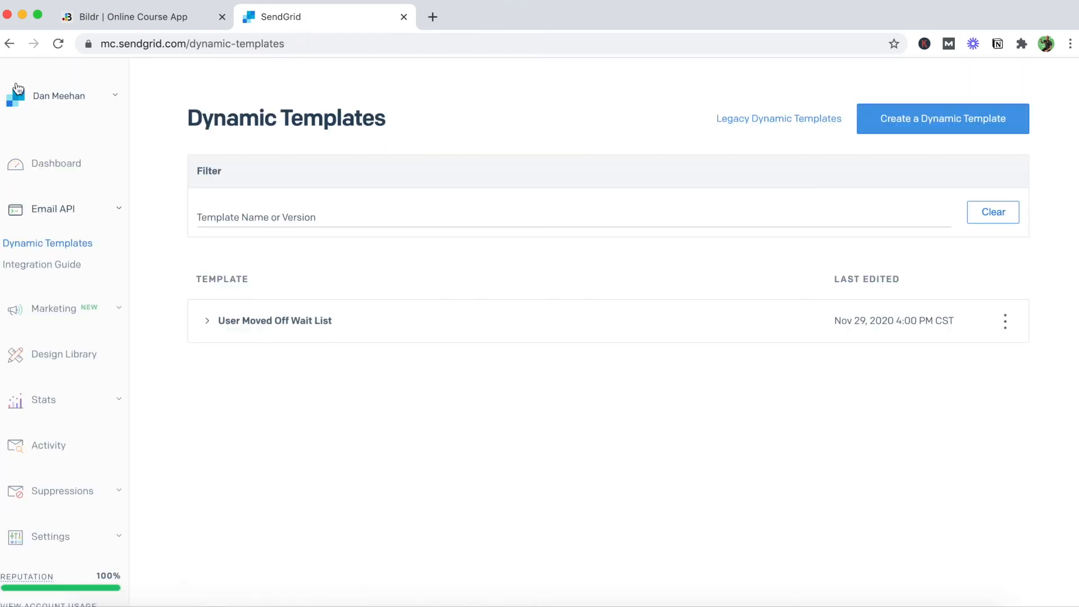
click(253, 322)
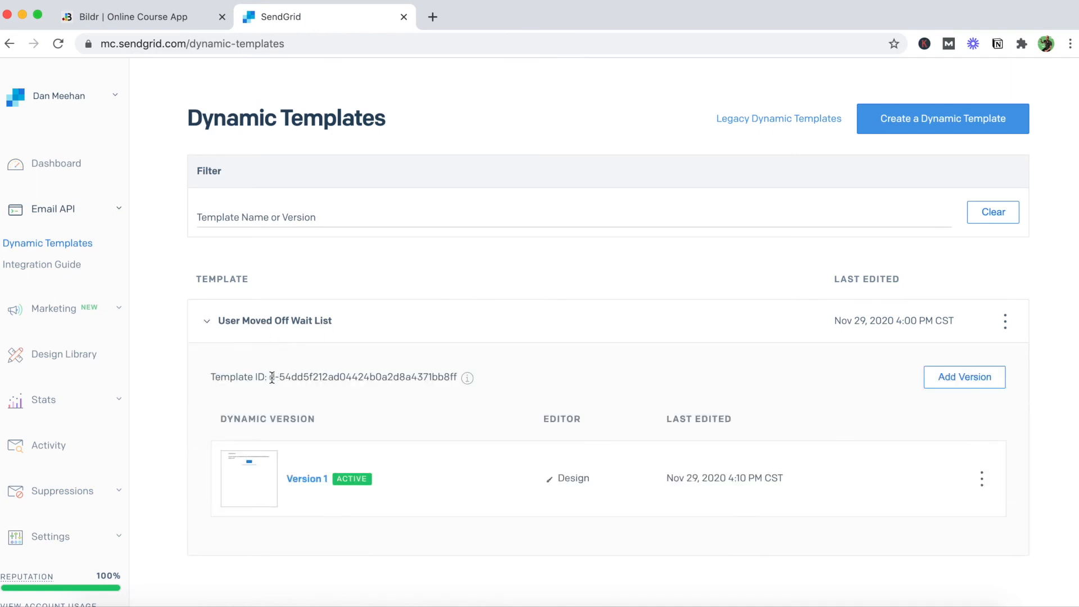
click(148, 16)
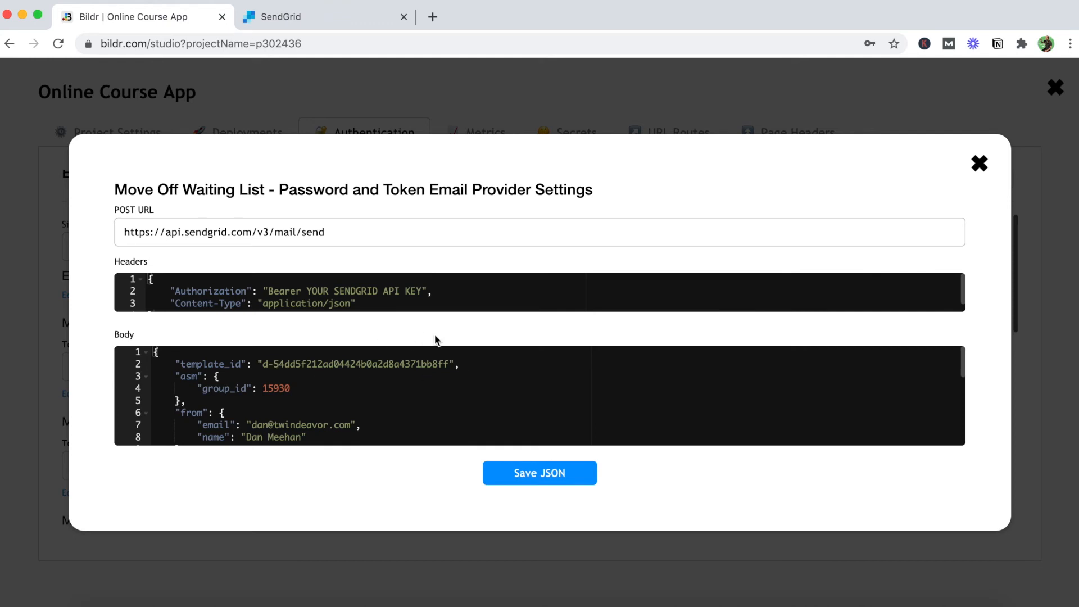
click(303, 13)
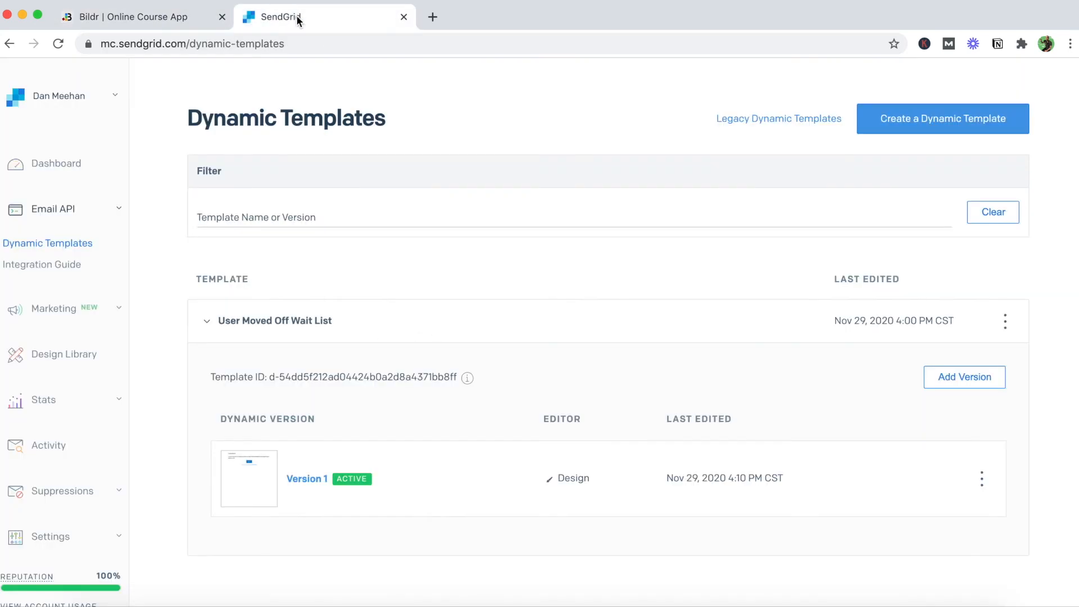
Open the Unsubscribe Groups page within SendGrid's suppressions and locate the Bildr Course App group's ID
scroll(89, 363, down, 2)
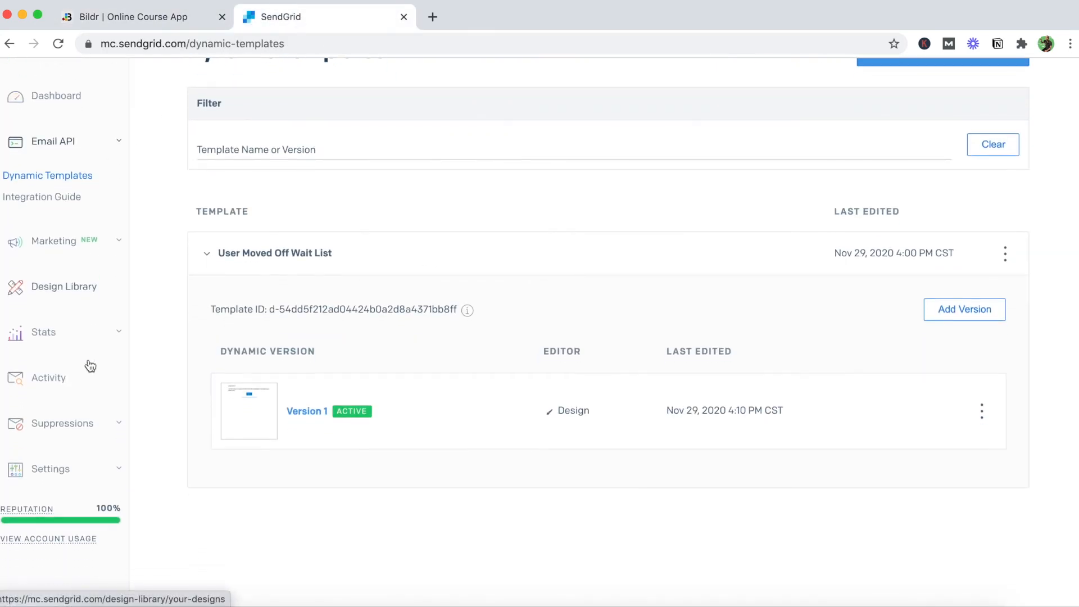
click(91, 425)
scroll(96, 427, down, 1)
scroll(97, 428, down, 1)
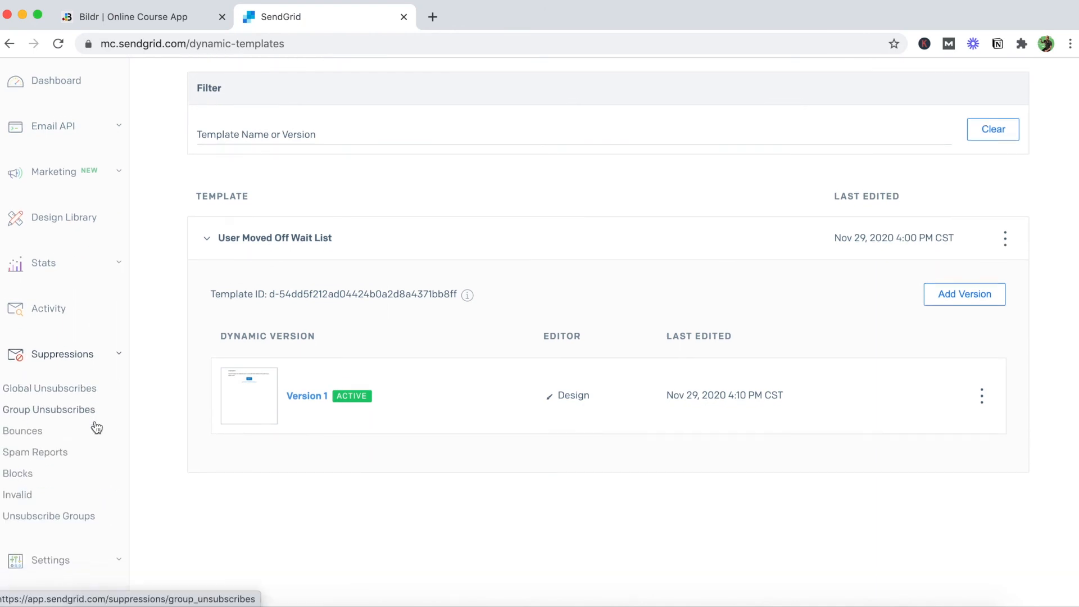
scroll(96, 428, down, 1)
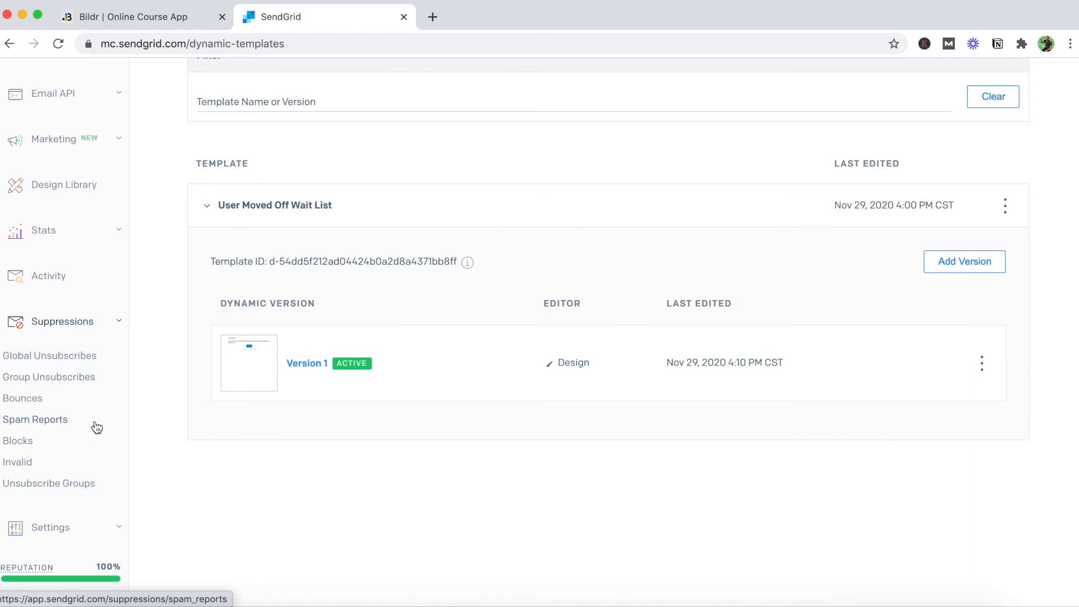
click(61, 386)
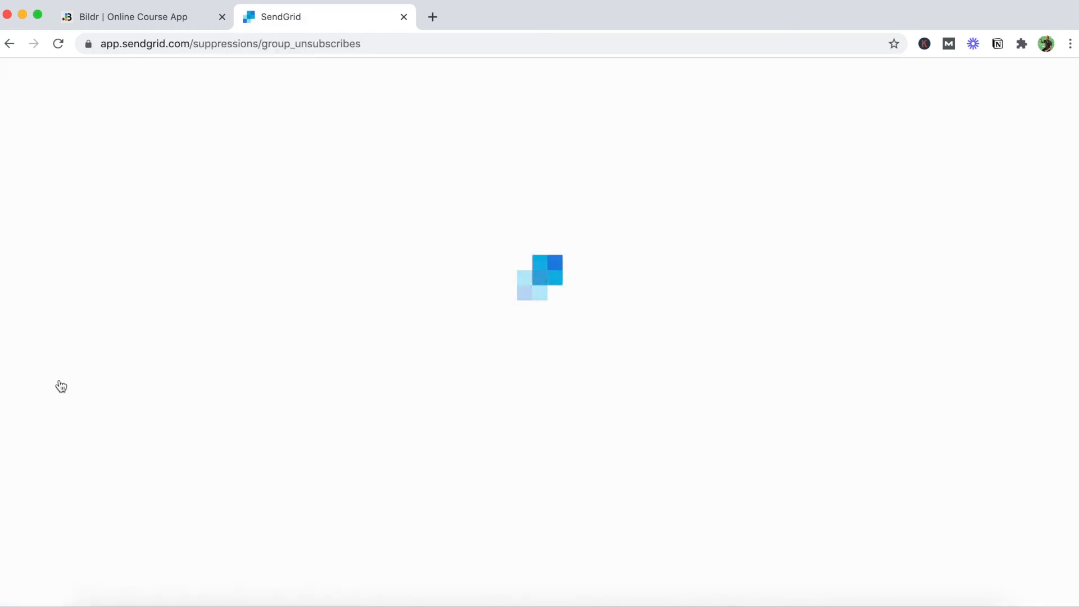
scroll(142, 278, down, 3)
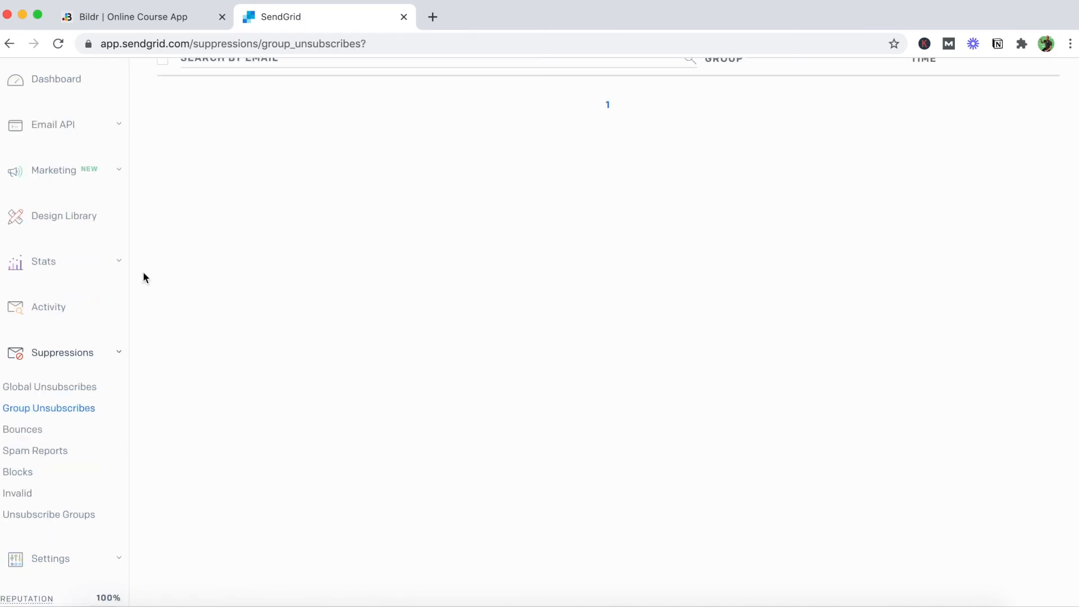
click(77, 513)
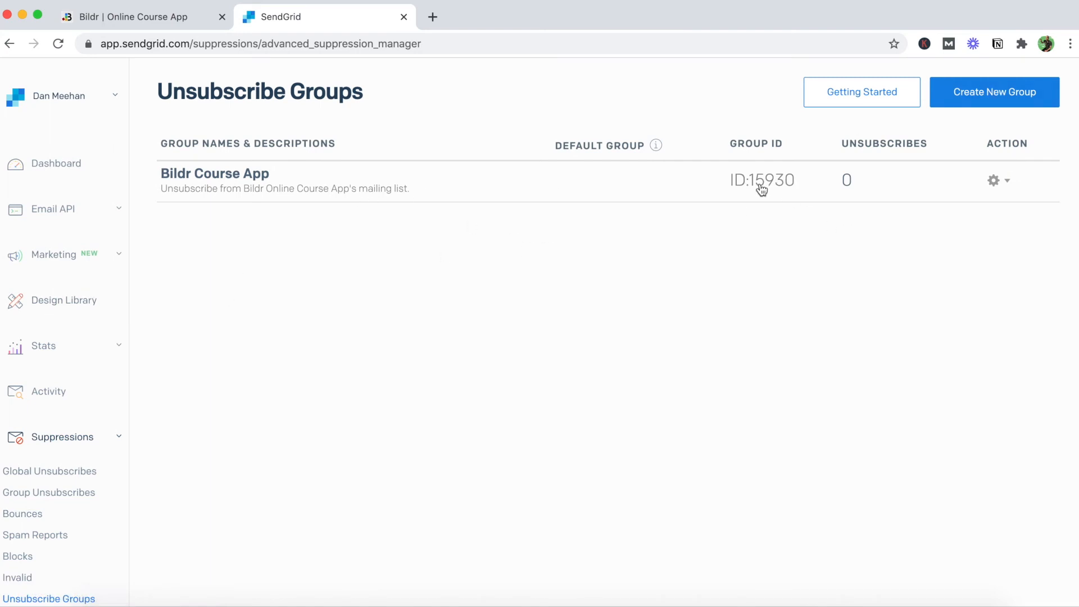
Switch back to Bildr and examine the group_id, sender and personalizations entries in the waiting-list email body
click(175, 18)
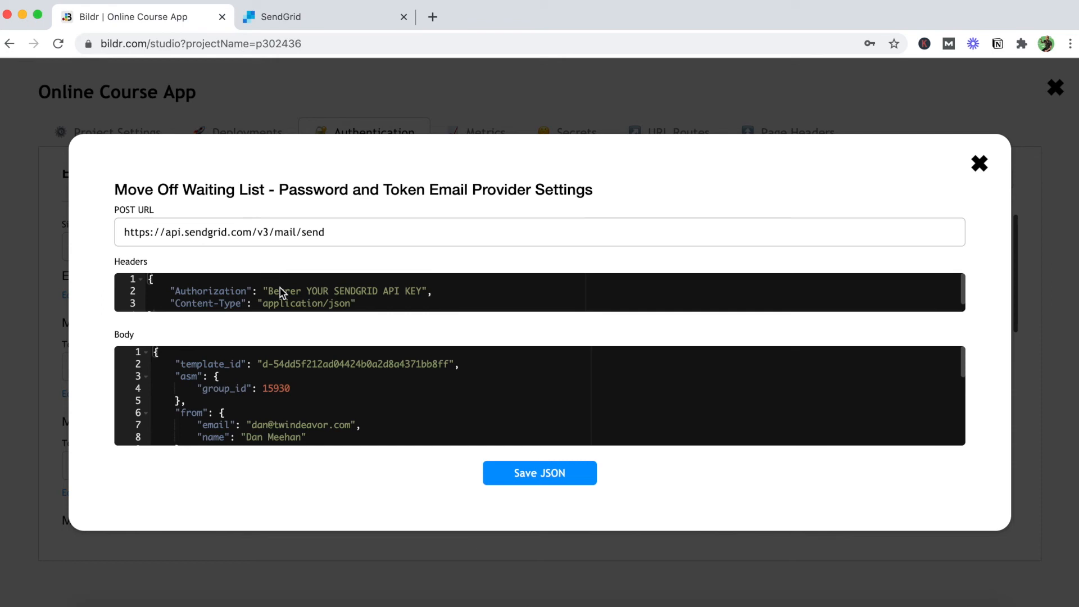
scroll(318, 389, down, 2)
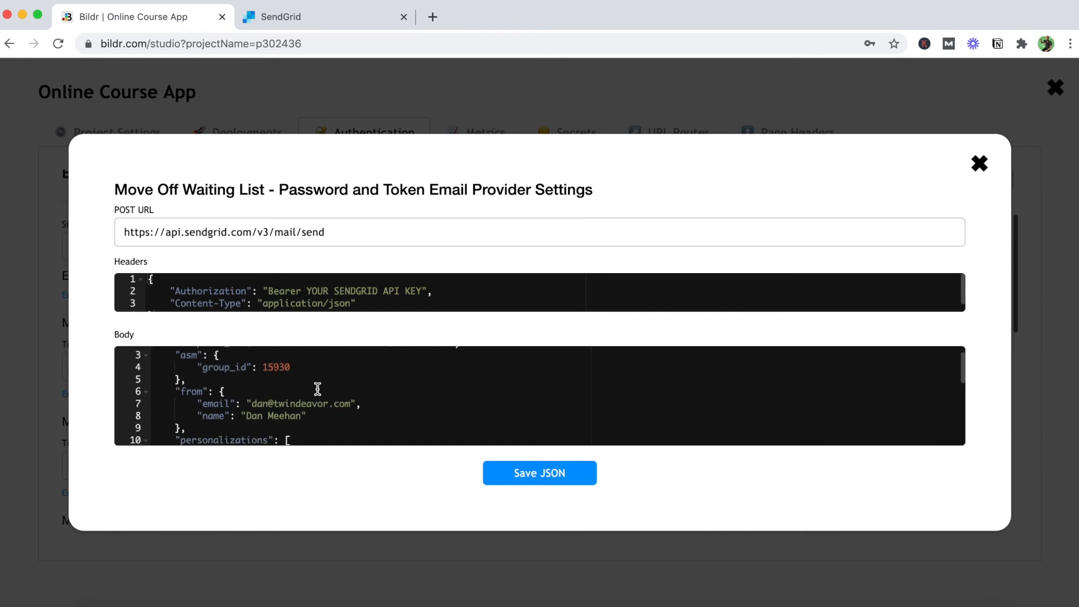
scroll(313, 407, down, 2)
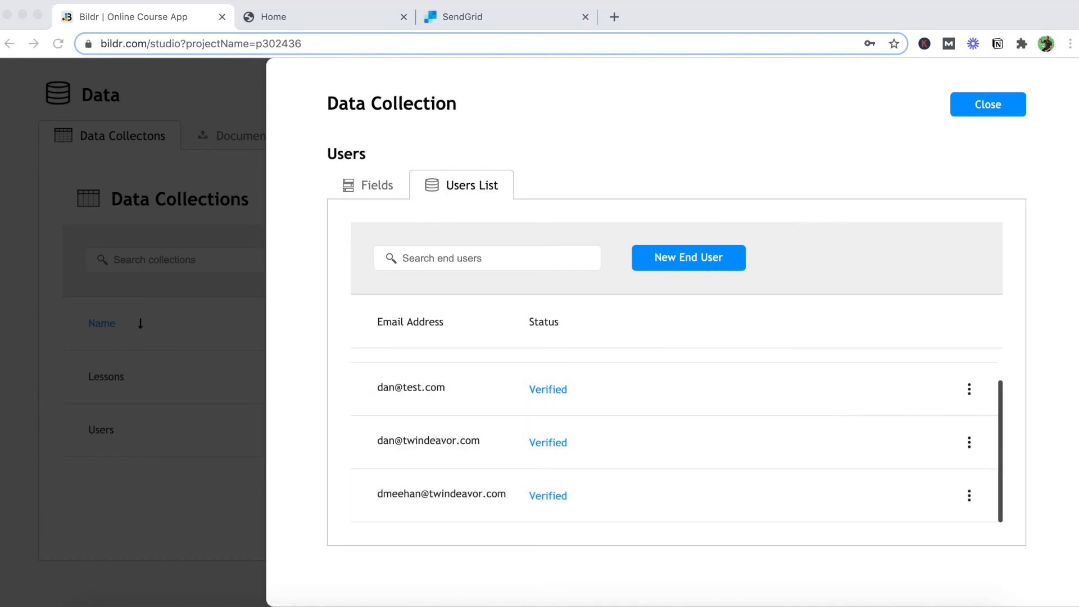
Follow the Sign In link in Gmail's "Access to GOAT Course Granted!" email and bring up the course site's sign-in fields
drag(1076, 28, 842, 32)
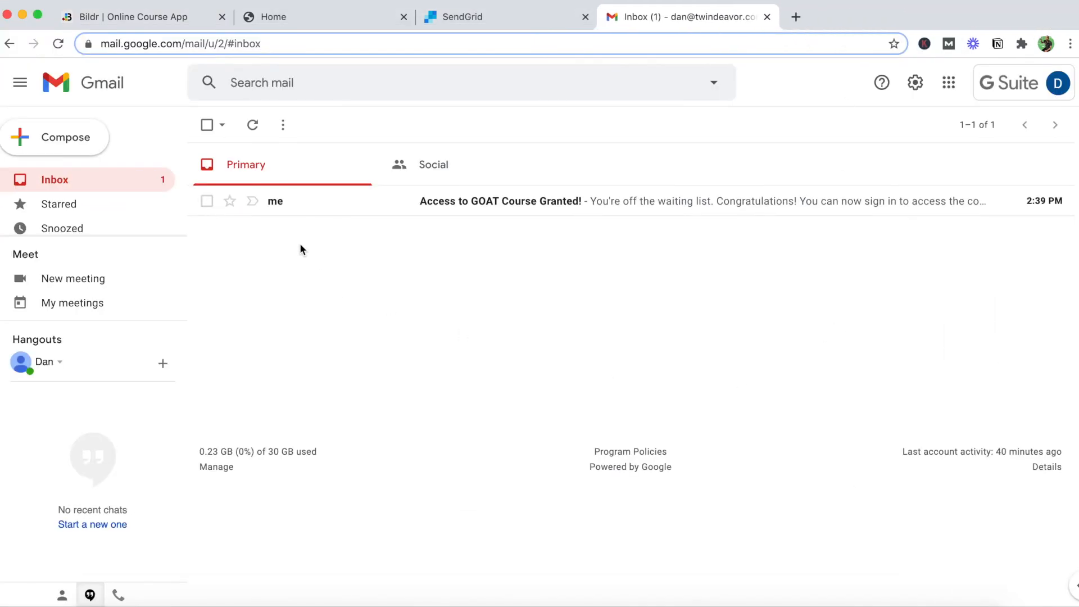
click(547, 212)
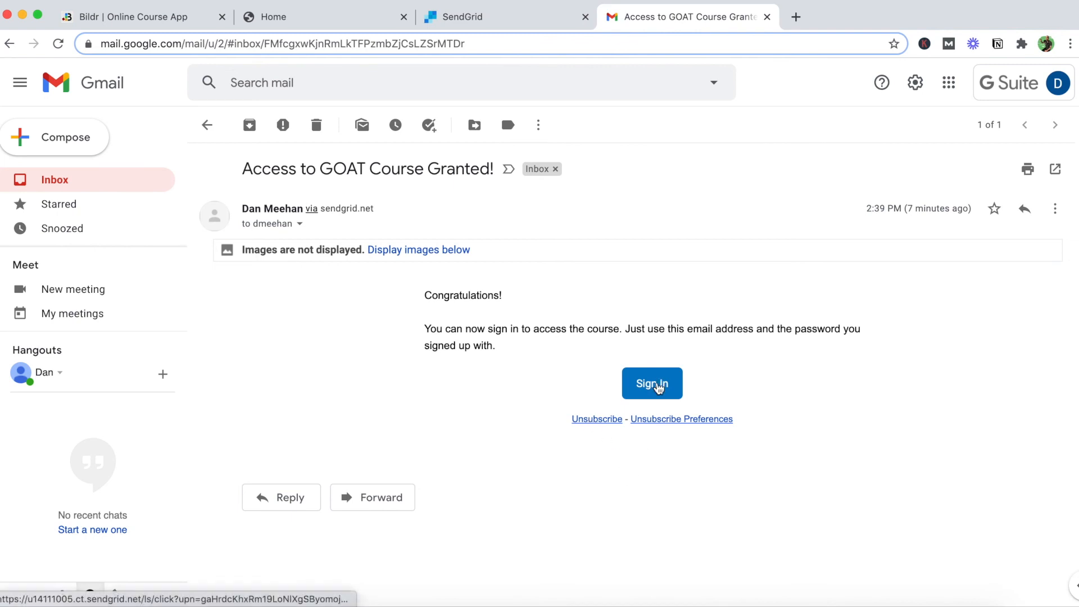
click(658, 387)
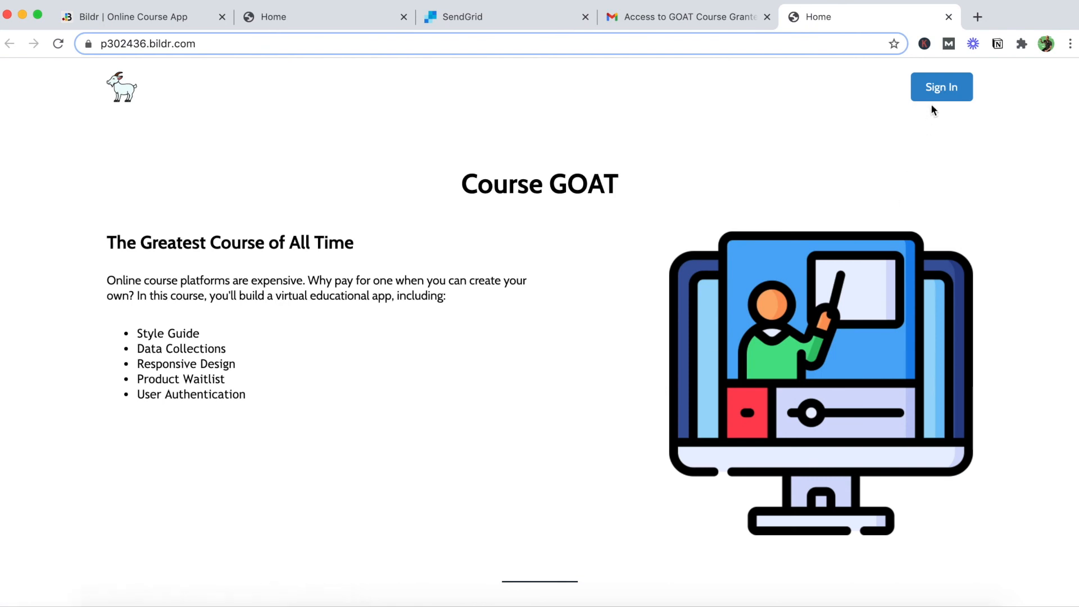
click(933, 99)
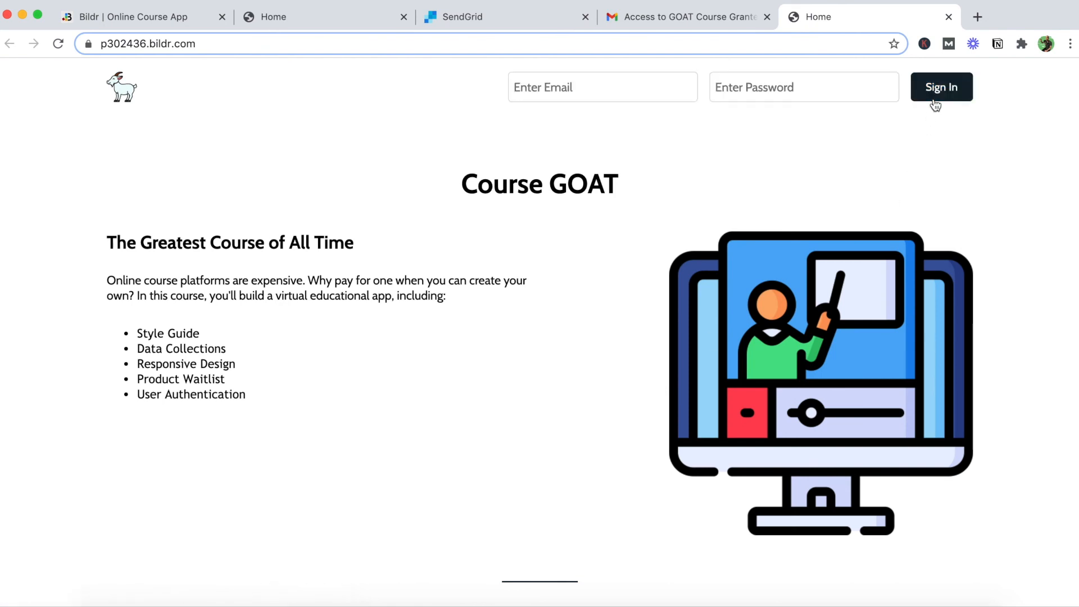